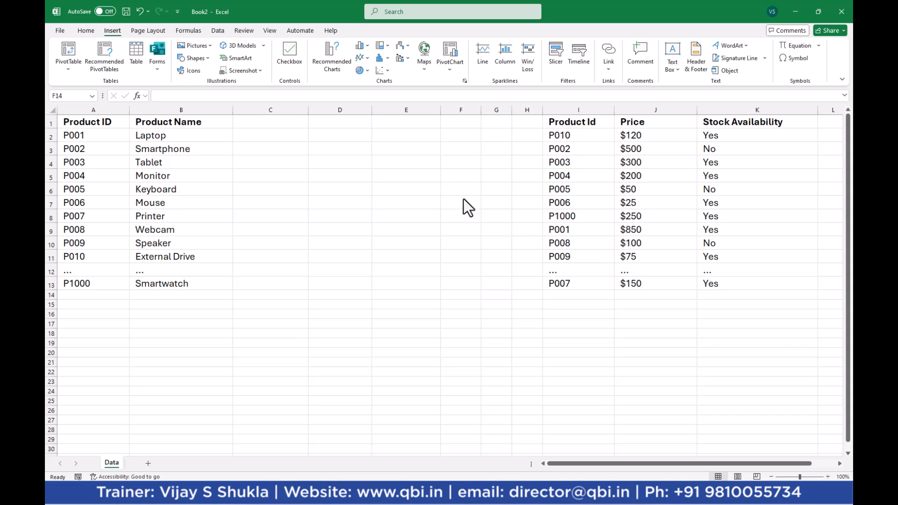
# Review the product list in A1:B13 and the lookup table in I1:K13, including its Product Id column
pyautogui.moveTo(89, 123); pyautogui.dragTo(181, 283)
pyautogui.moveTo(574, 121); pyautogui.dragTo(753, 286)
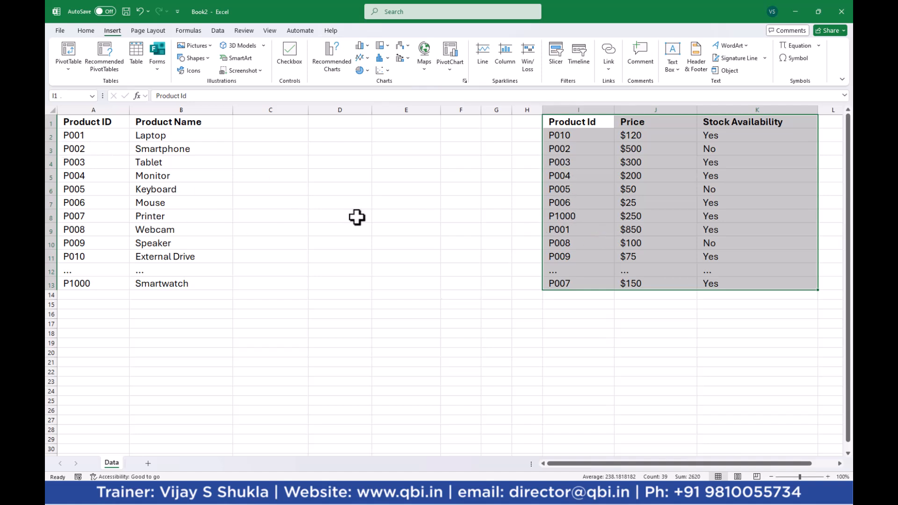
pyautogui.click(421, 295)
pyautogui.moveTo(566, 137); pyautogui.dragTo(566, 280)
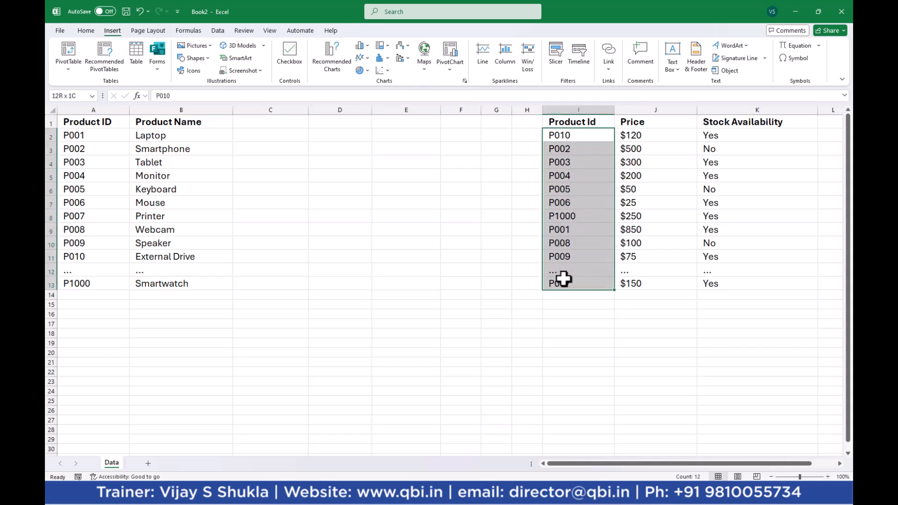
pyautogui.click(519, 344)
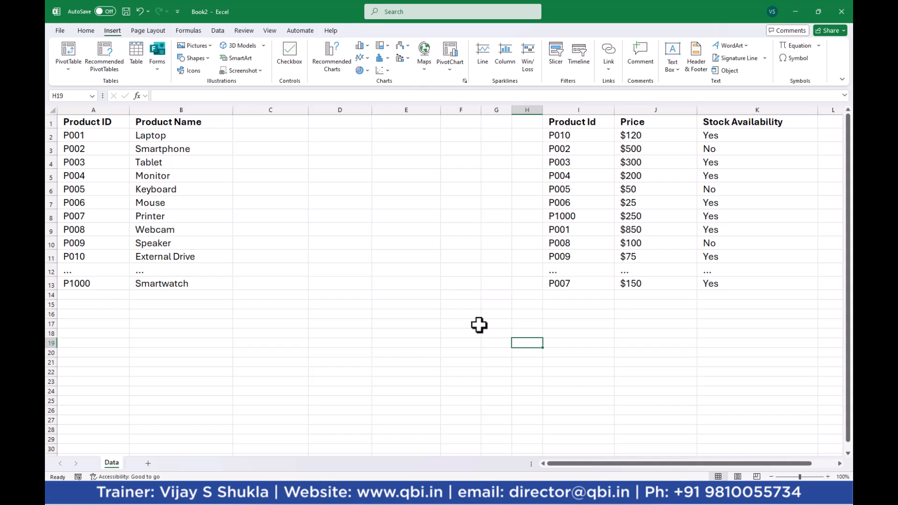
# Begin a VLOOKUP formula in C1 using $A1 as the lookup value with its column locked
pyautogui.click(280, 122)
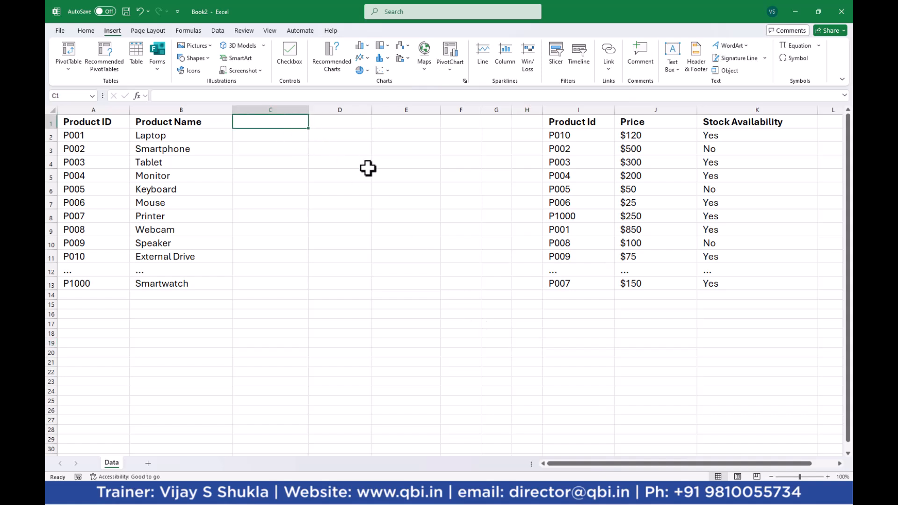
pyautogui.write('=')
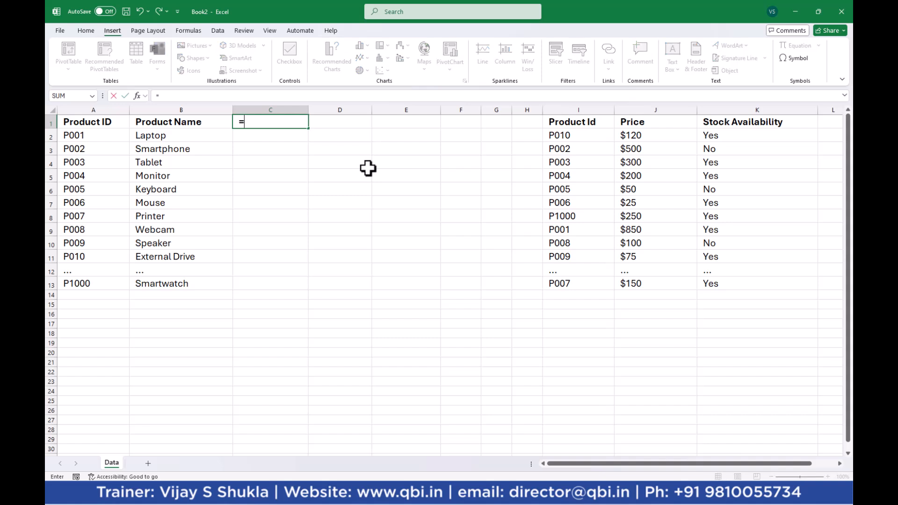
pyautogui.write('vloo')
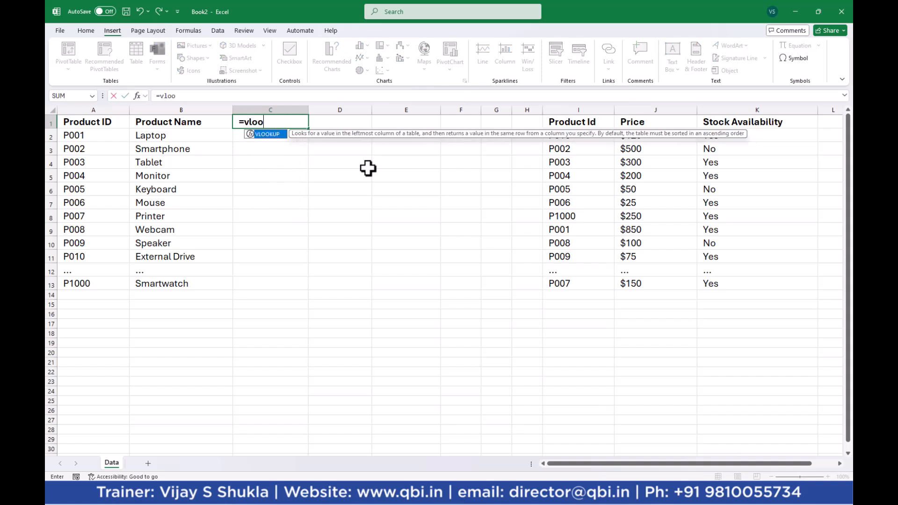
pyautogui.write('kup(')
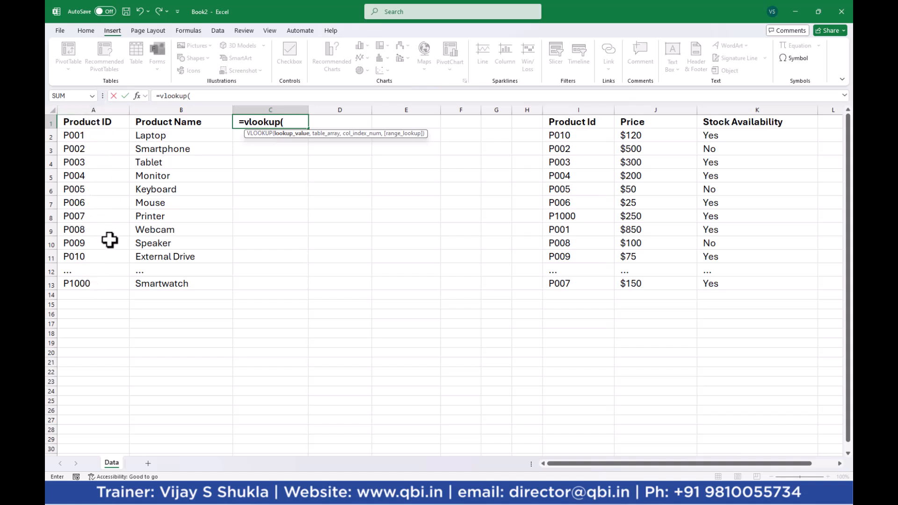
pyautogui.click(85, 123)
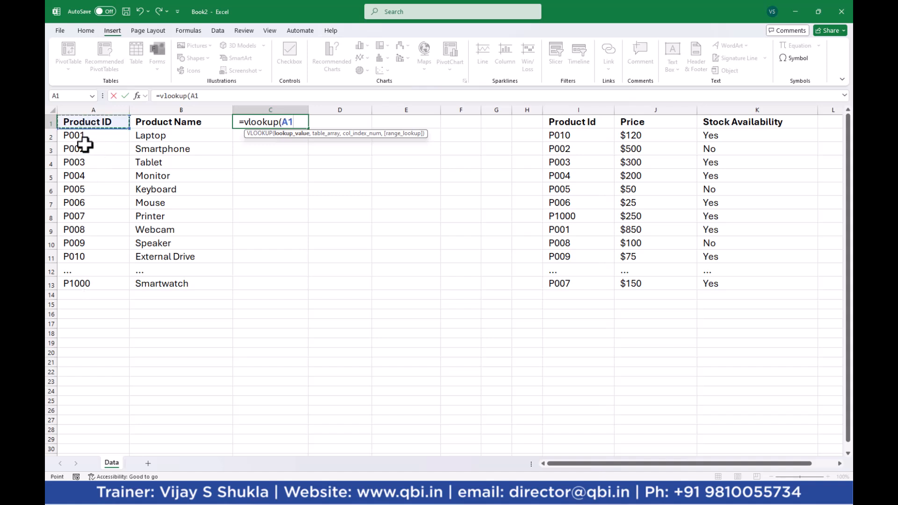
pyautogui.click(286, 122)
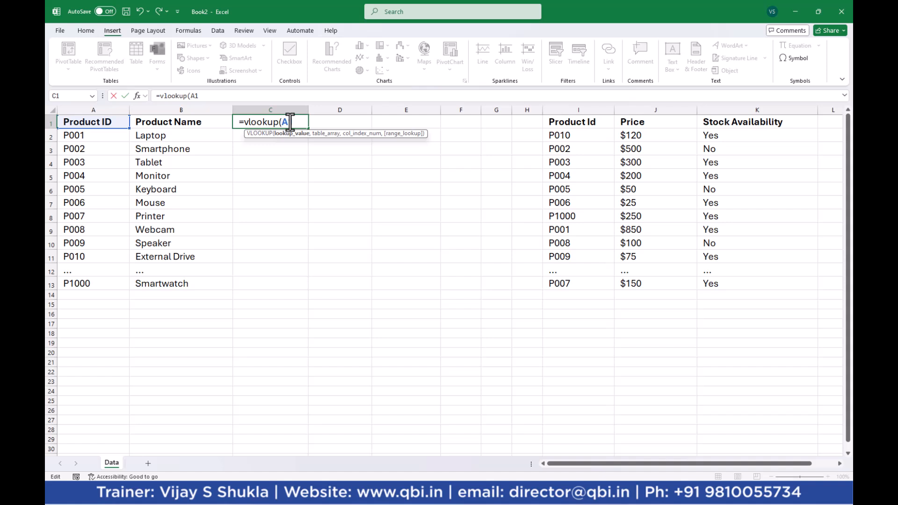
pyautogui.write('$A1')
pyautogui.write(',')
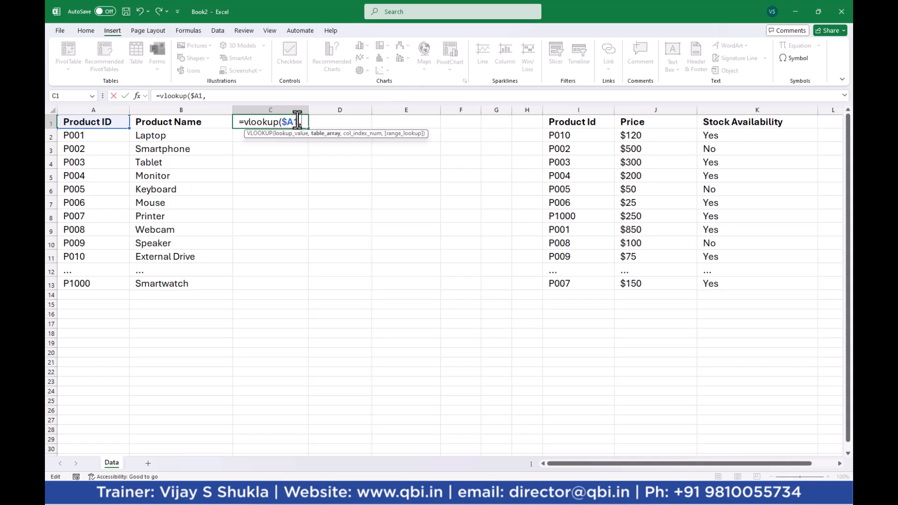
# Set the formula's table array to I1:K13 and make it fully absolute as $I$1:$K$13
pyautogui.moveTo(580, 119); pyautogui.dragTo(715, 284)
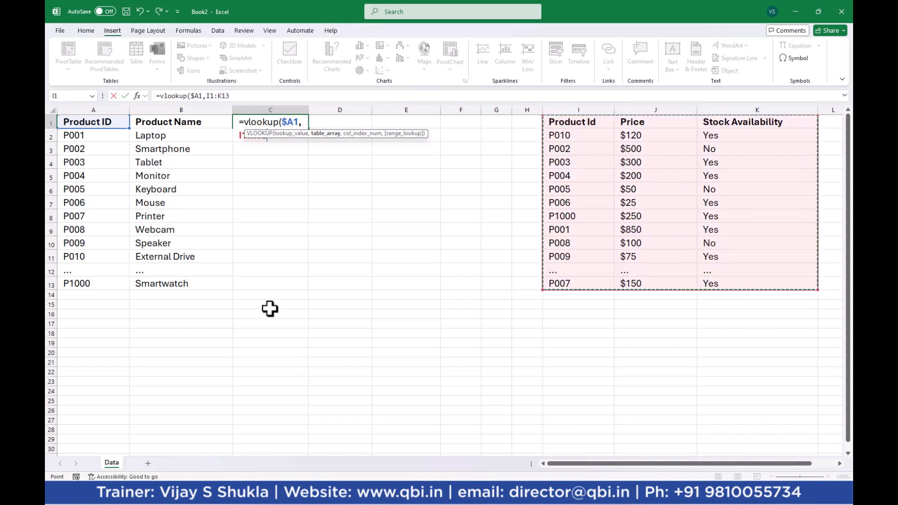
pyautogui.click(291, 137)
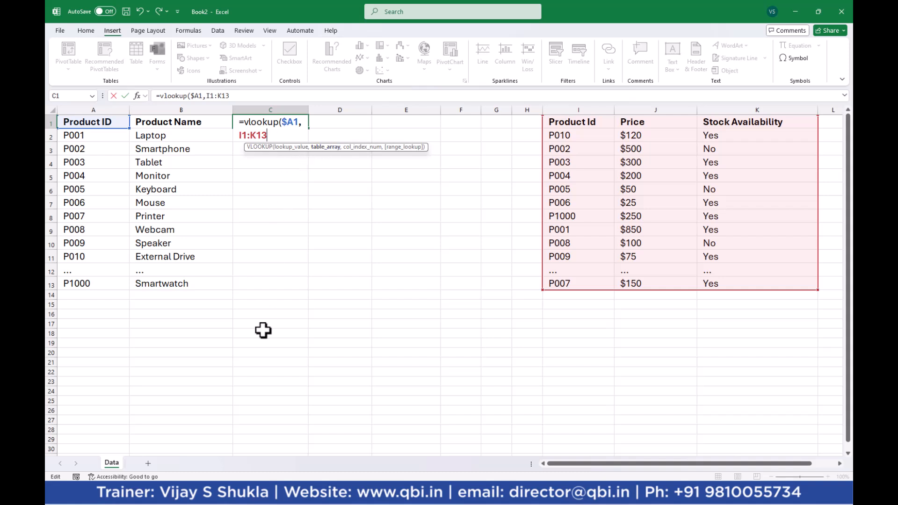
pyautogui.click(240, 136)
pyautogui.write('$')
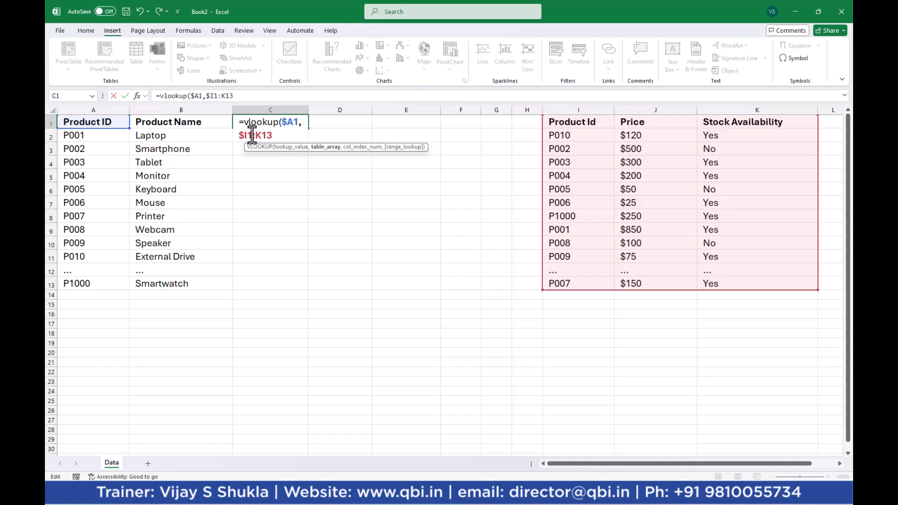
pyautogui.click(252, 135)
pyautogui.write('$')
pyautogui.click(261, 135)
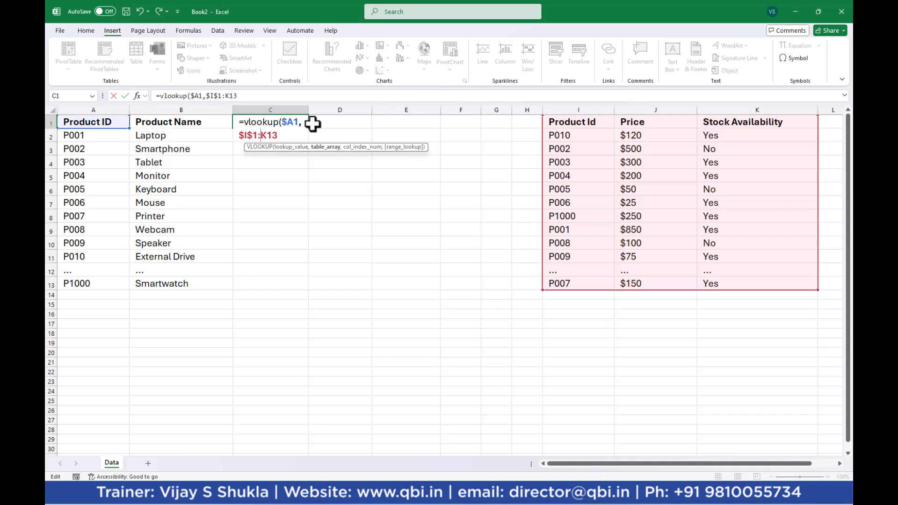
pyautogui.write('$')
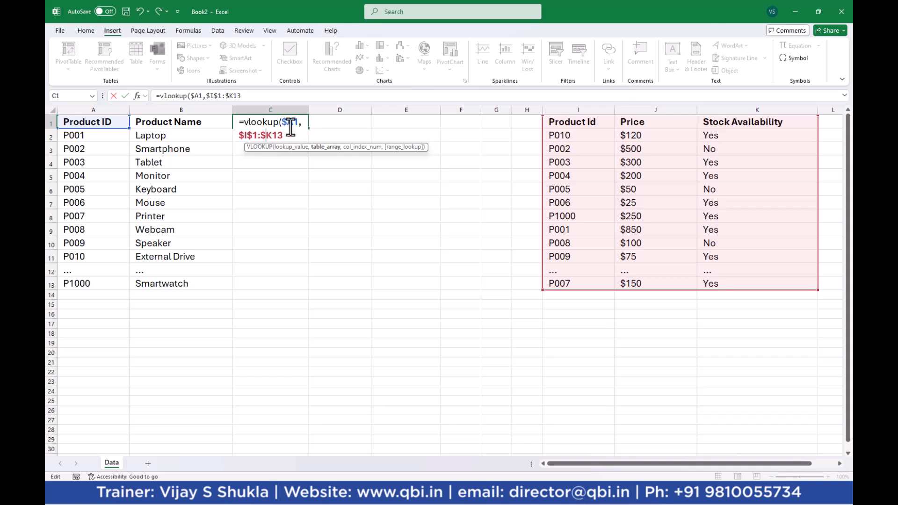
pyautogui.click(280, 135)
pyautogui.write('$A1,')
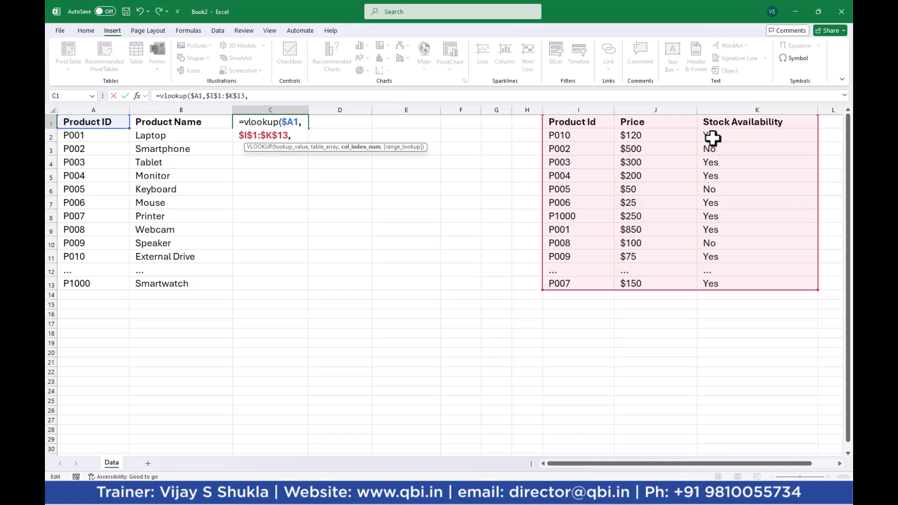
# Complete the C1 VLOOKUP formula with column index 2 and False for an exact match
pyautogui.write('2,')
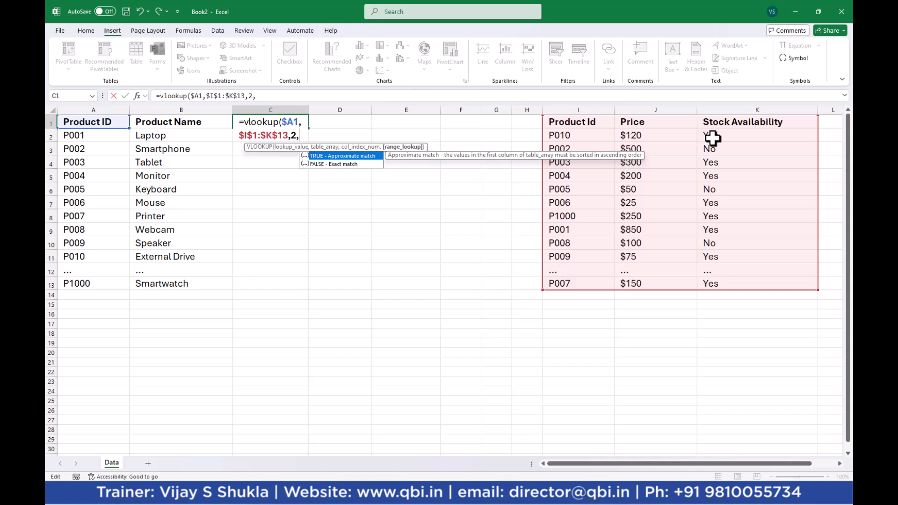
pyautogui.write('Fa')
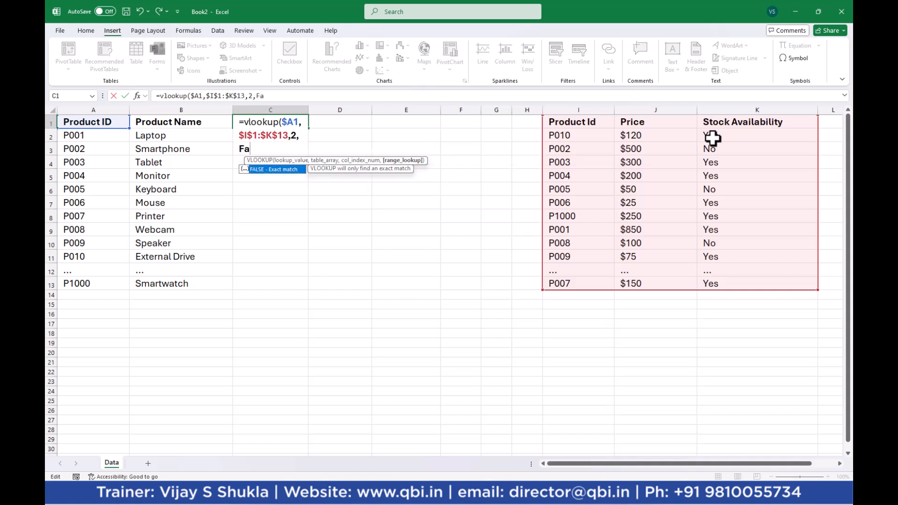
pyautogui.write('lse)')
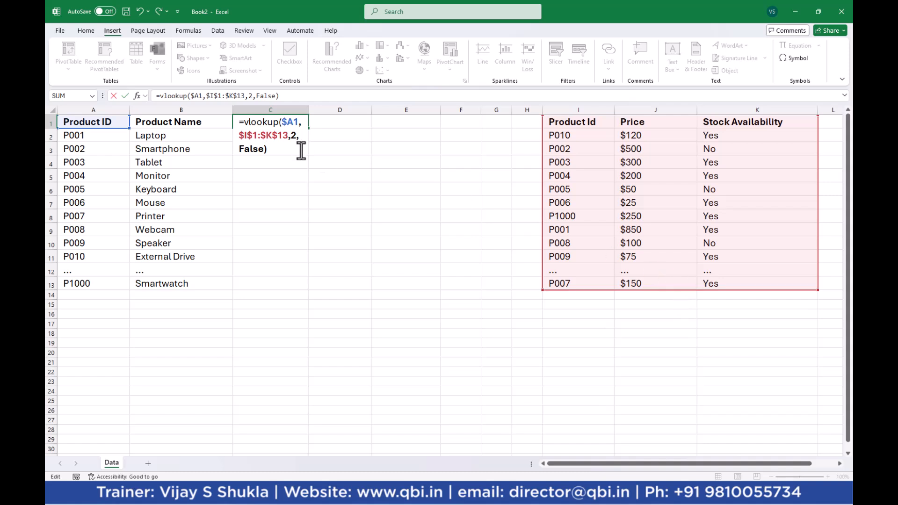
pyautogui.press('Return')
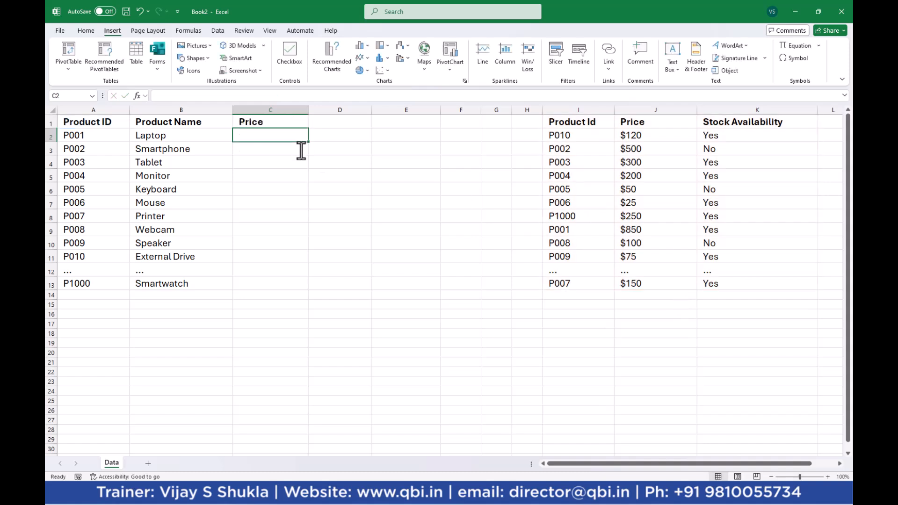
# Fill the VLOOKUP formula from C1 down through C13
pyautogui.click(291, 123)
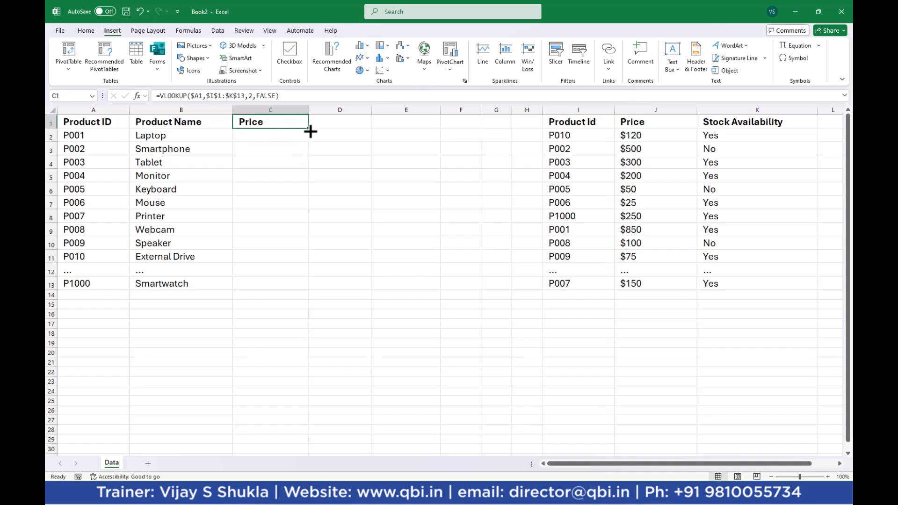
pyautogui.moveTo(308, 129); pyautogui.dragTo(304, 287)
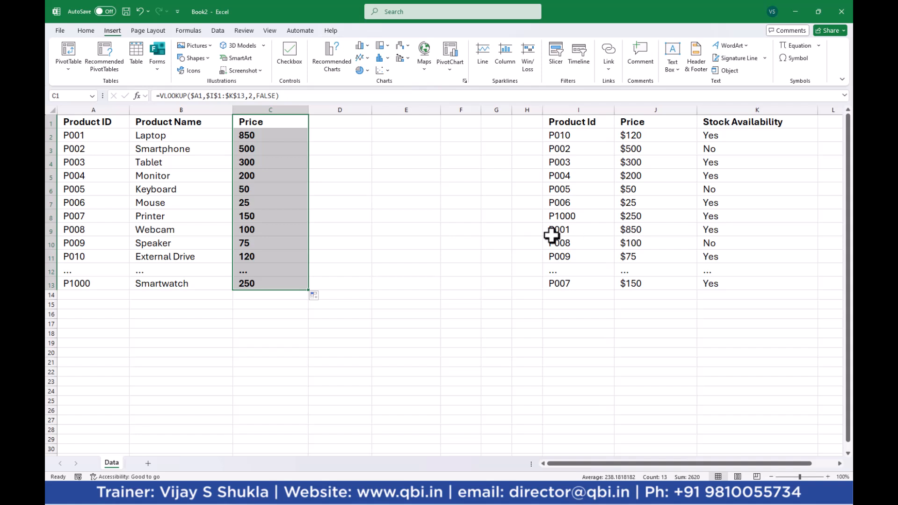
pyautogui.click(408, 242)
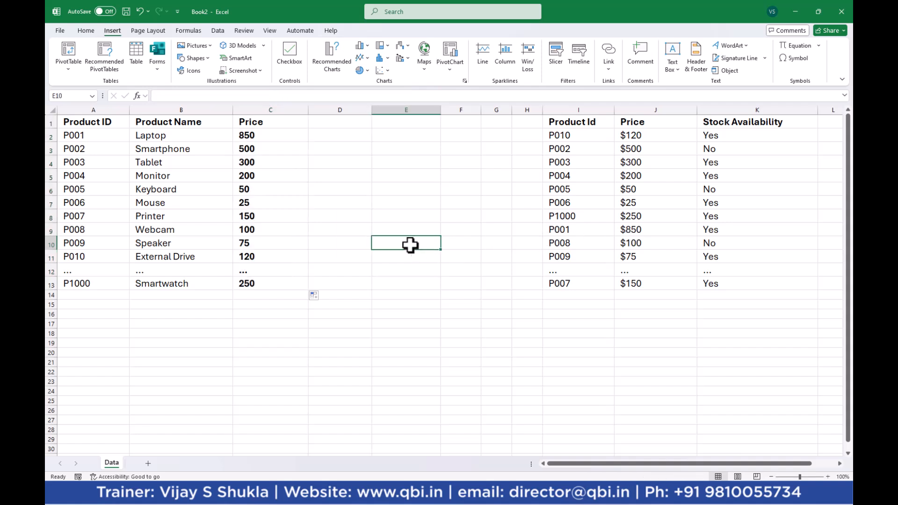
# Compare the prices of products P001 and P1000 in the lookup table with those in the product list
pyautogui.moveTo(557, 230); pyautogui.dragTo(661, 230)
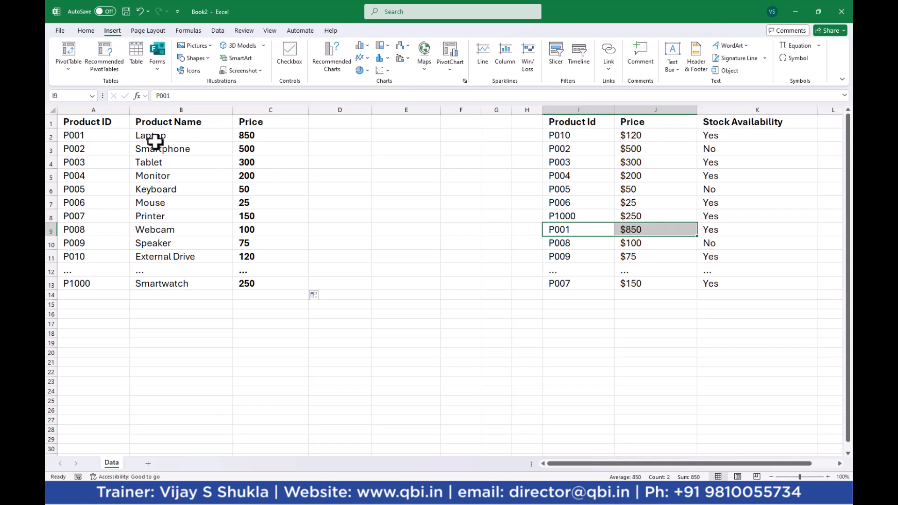
pyautogui.moveTo(82, 135); pyautogui.dragTo(243, 132)
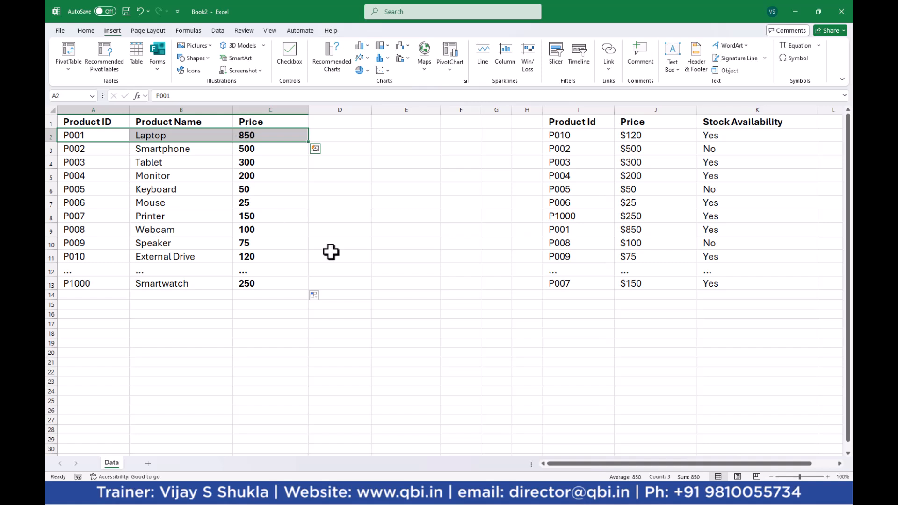
pyautogui.click(557, 216)
pyautogui.moveTo(558, 216); pyautogui.dragTo(641, 214)
pyautogui.moveTo(75, 284); pyautogui.dragTo(237, 283)
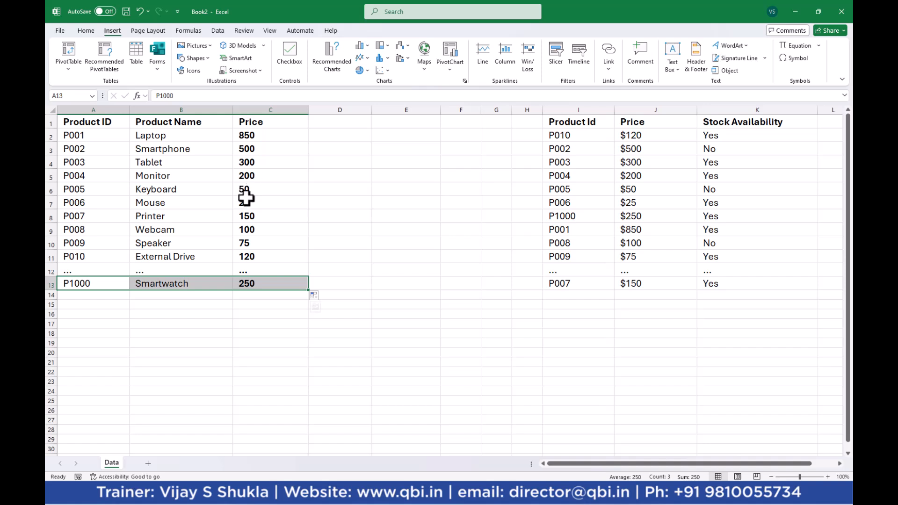
# Format the Price column C1:C13 as Currency with the $ symbol and 0 decimal places
pyautogui.click(264, 122)
pyautogui.moveTo(264, 123); pyautogui.dragTo(256, 284)
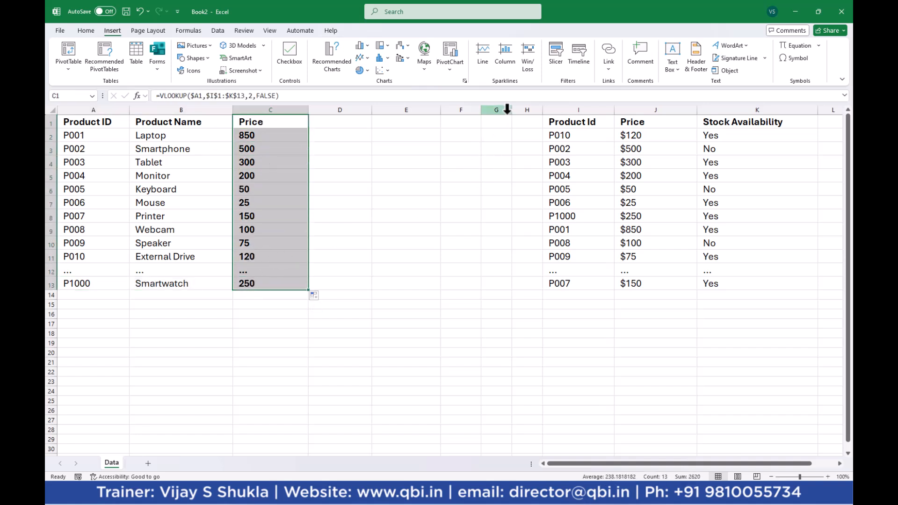
pyautogui.click(86, 31)
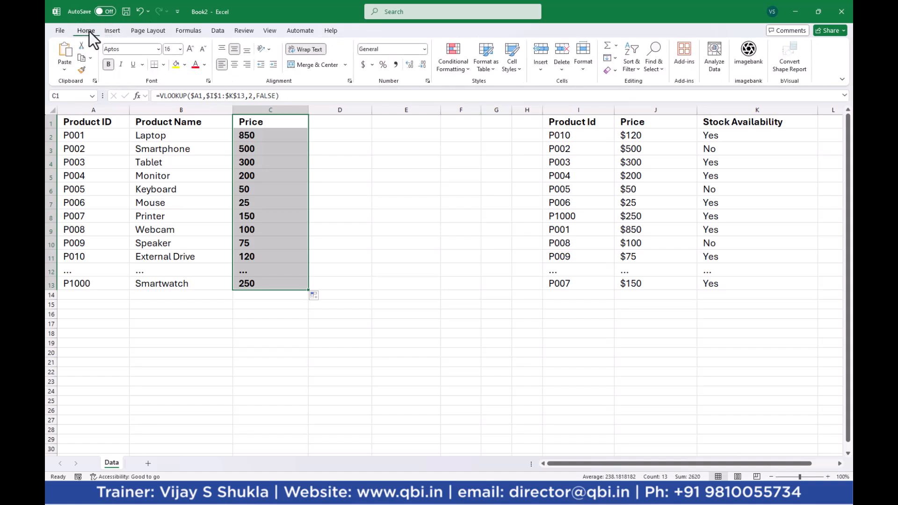
pyautogui.click(586, 66)
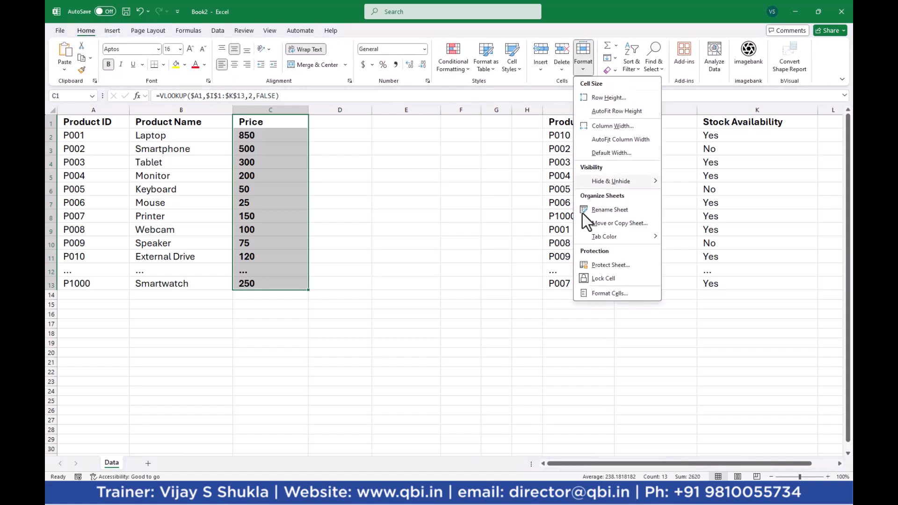
pyautogui.click(593, 293)
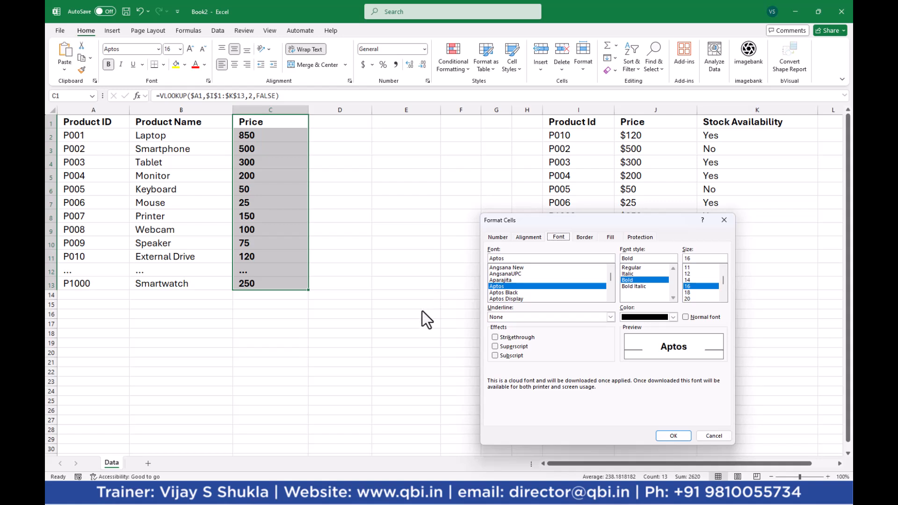
pyautogui.click(497, 237)
pyautogui.click(498, 271)
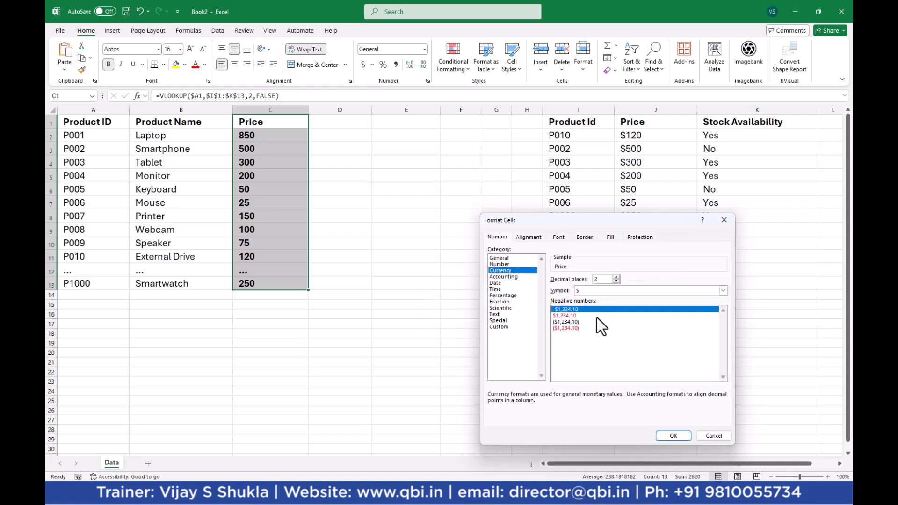
pyautogui.click(616, 281)
pyautogui.click(616, 281)
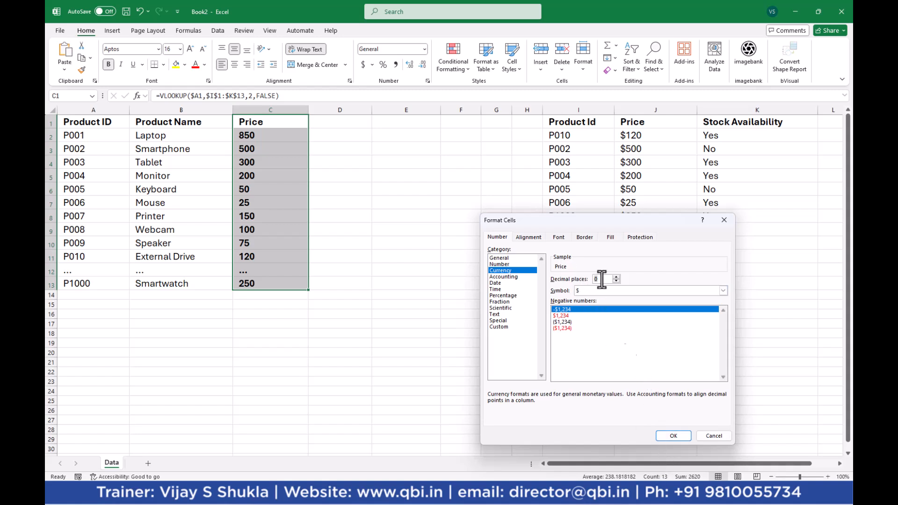
pyautogui.click(672, 438)
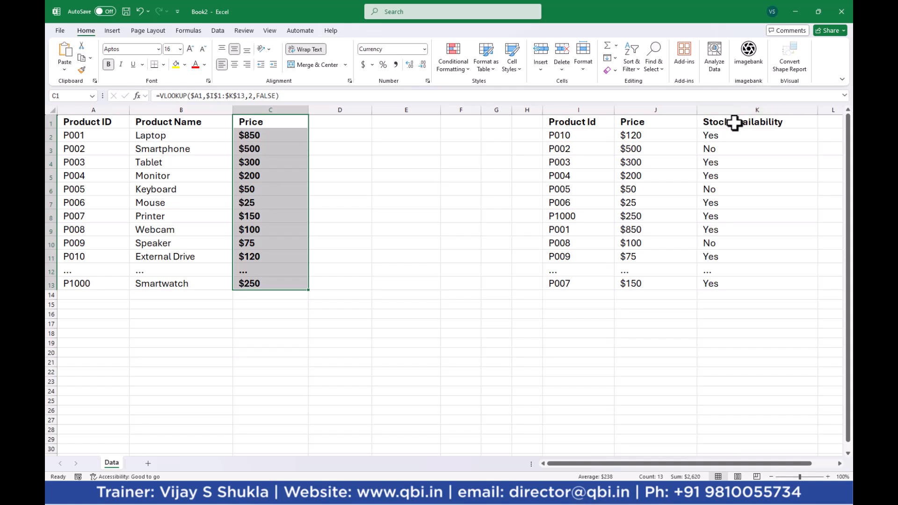
# Enter the header Stock Availability in D1 and widen column D so the header fits on one line
pyautogui.click(345, 125)
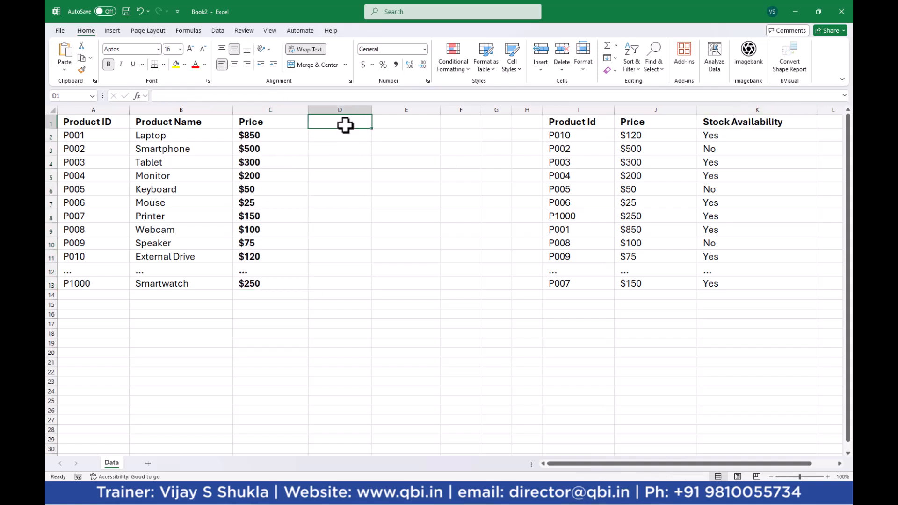
pyautogui.write('Stock Availability')
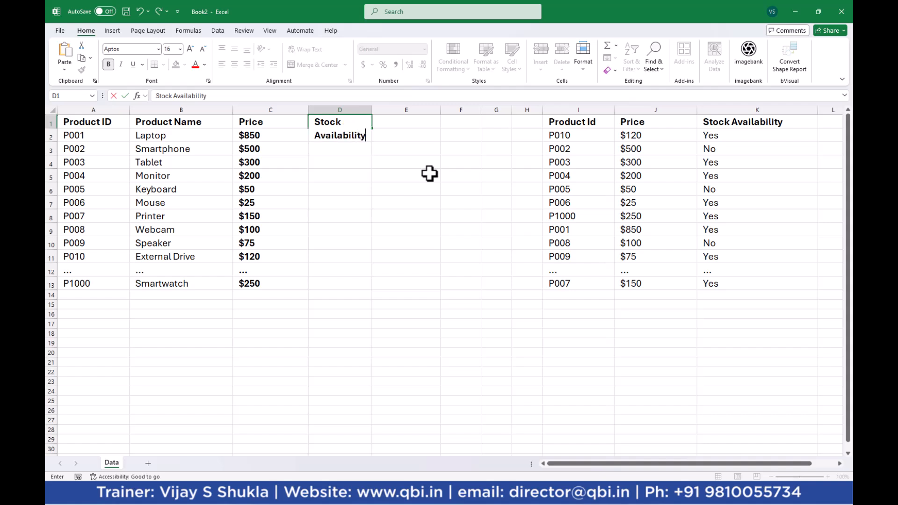
pyautogui.click(345, 247)
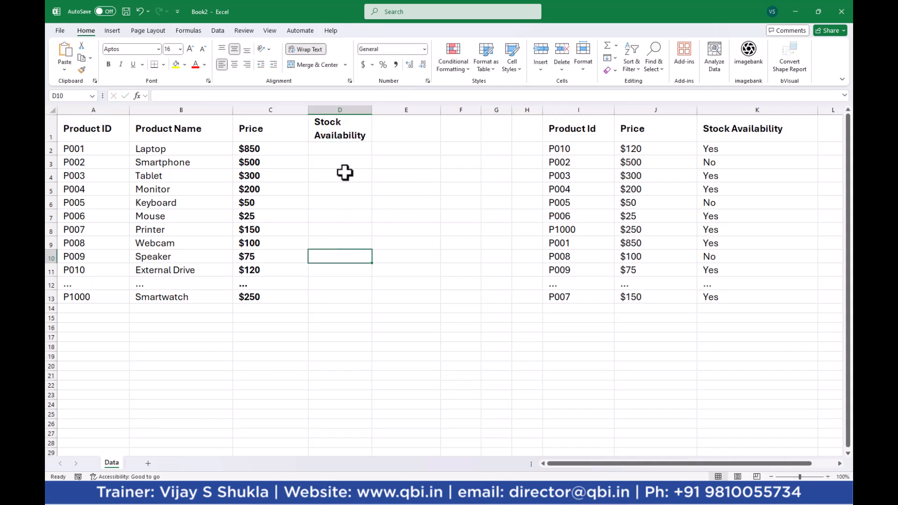
pyautogui.moveTo(371, 112); pyautogui.dragTo(396, 112)
# Start a VLOOKUP formula in D2 with its function arguments open and $A2 as the lookup value
pyautogui.click(342, 148)
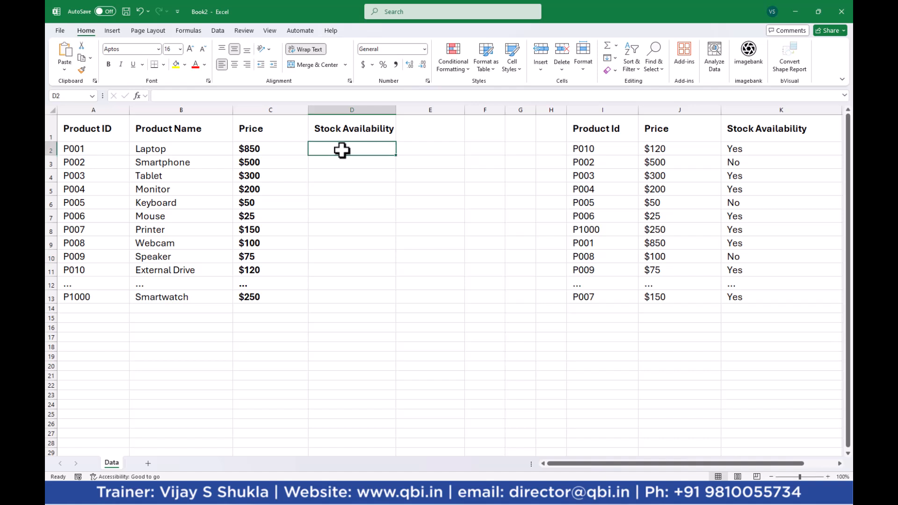
pyautogui.write('=v')
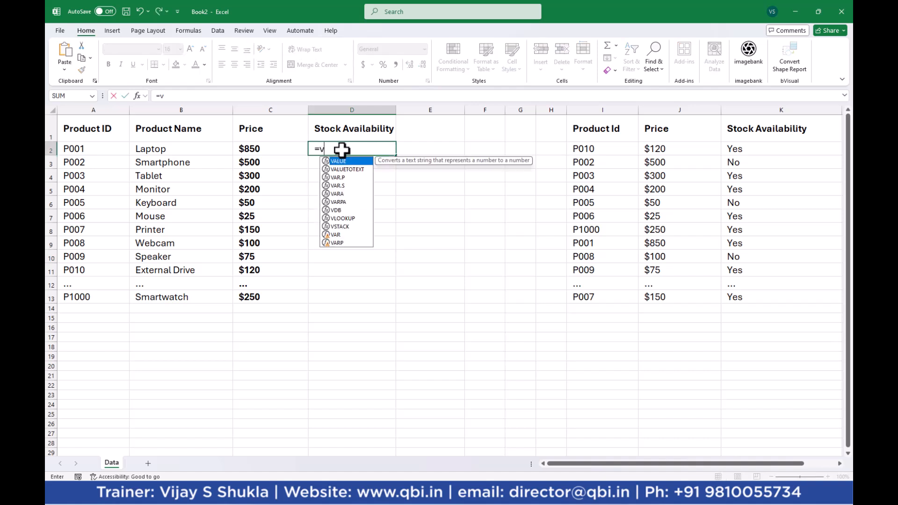
pyautogui.write('lookup')
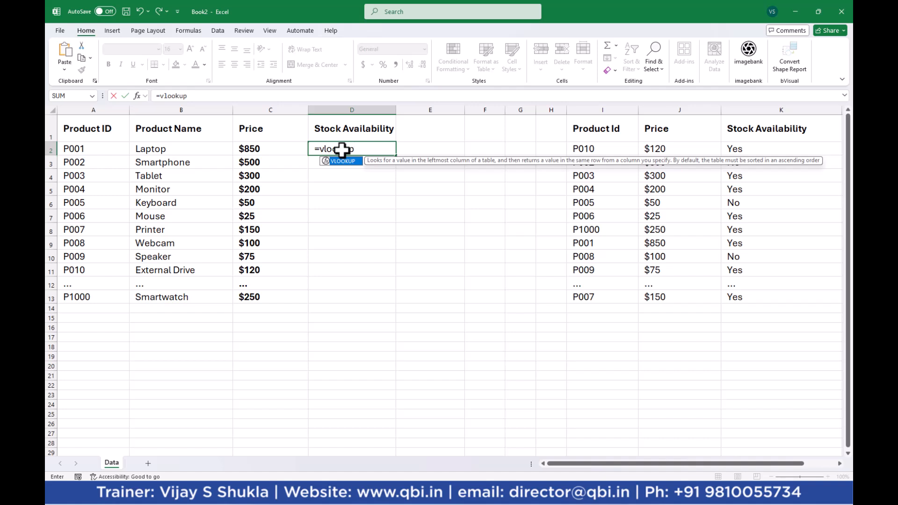
pyautogui.write('(')
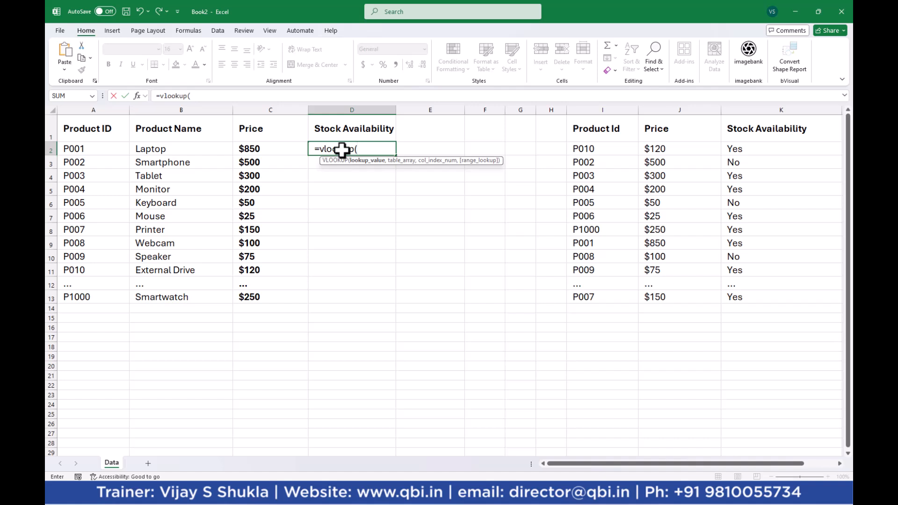
pyautogui.hotkey('ctrl', 'a')
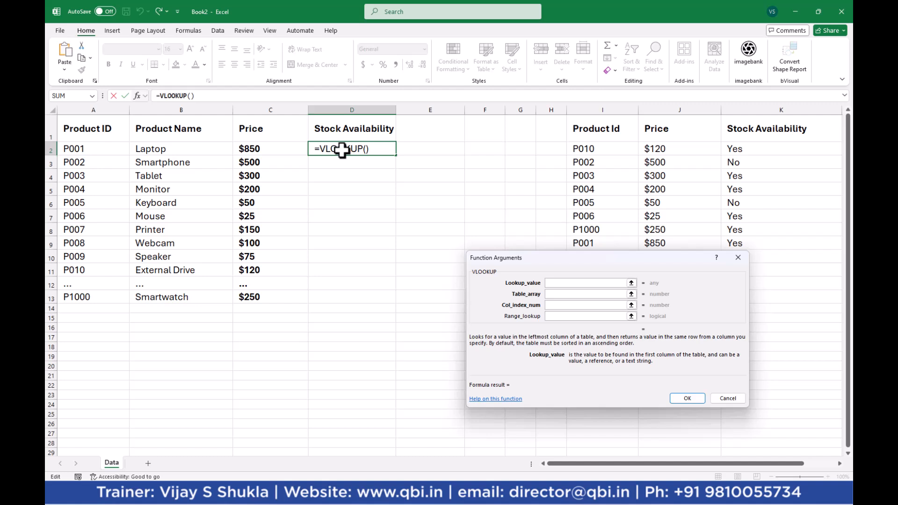
pyautogui.click(74, 148)
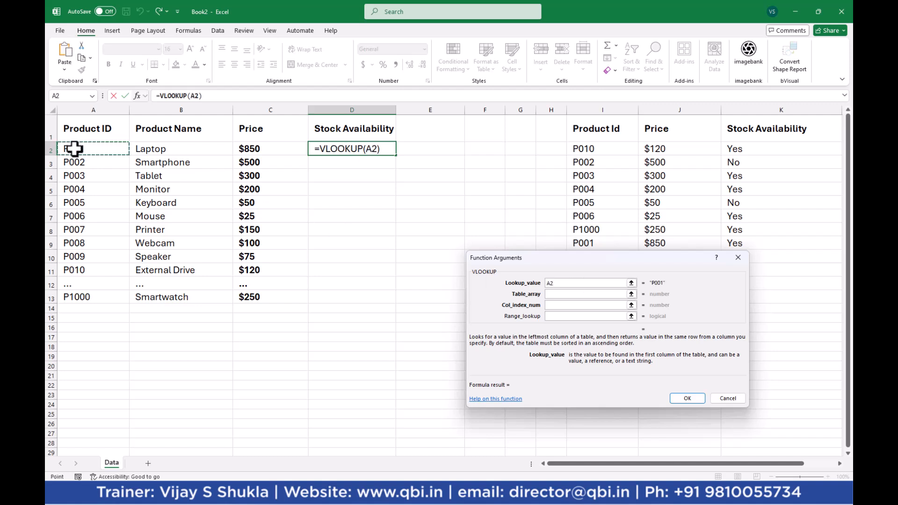
pyautogui.click(548, 283)
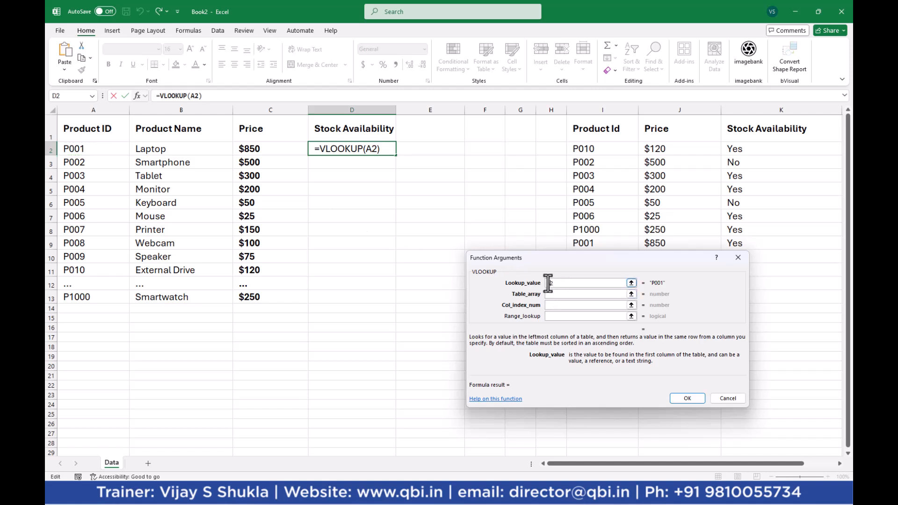
pyautogui.write('$')
pyautogui.press('Tab')
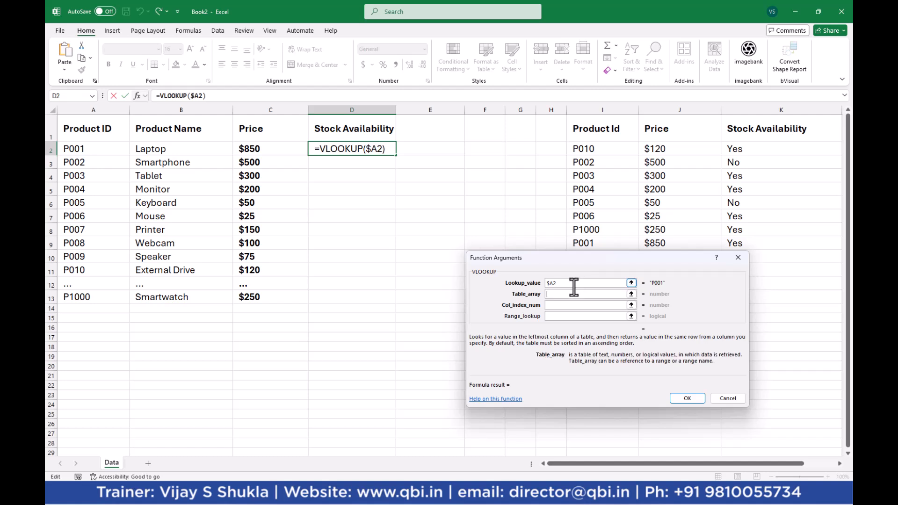
# Set the VLOOKUP table array to the lookup table range with absolute references, $I$2:$K$13
pyautogui.moveTo(597, 148); pyautogui.dragTo(794, 297)
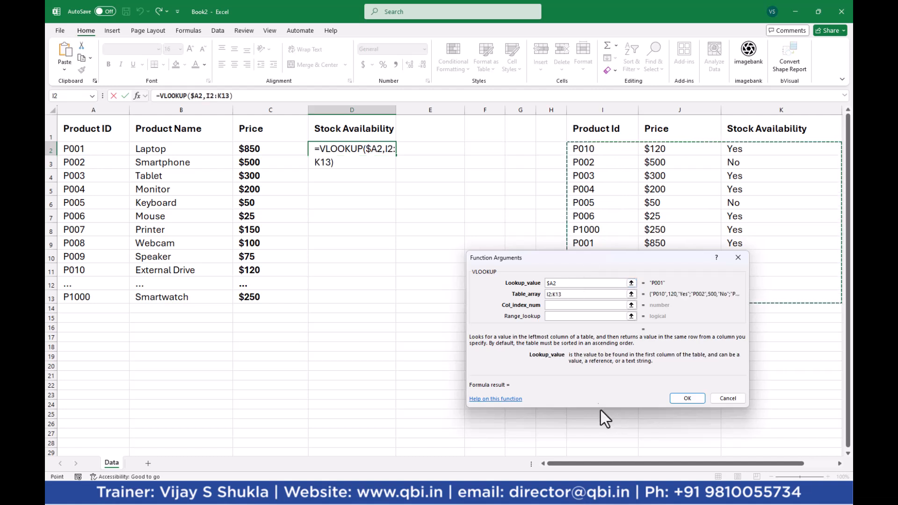
pyautogui.click(596, 293)
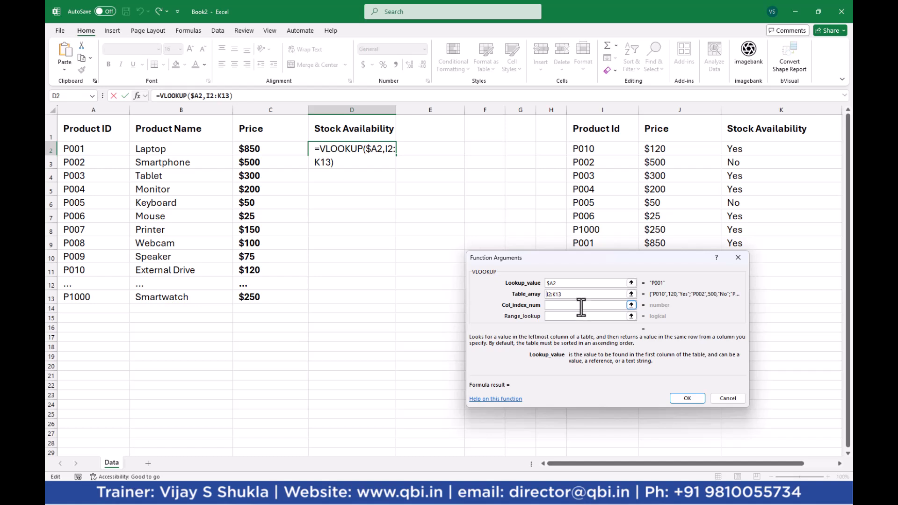
pyautogui.write('$')
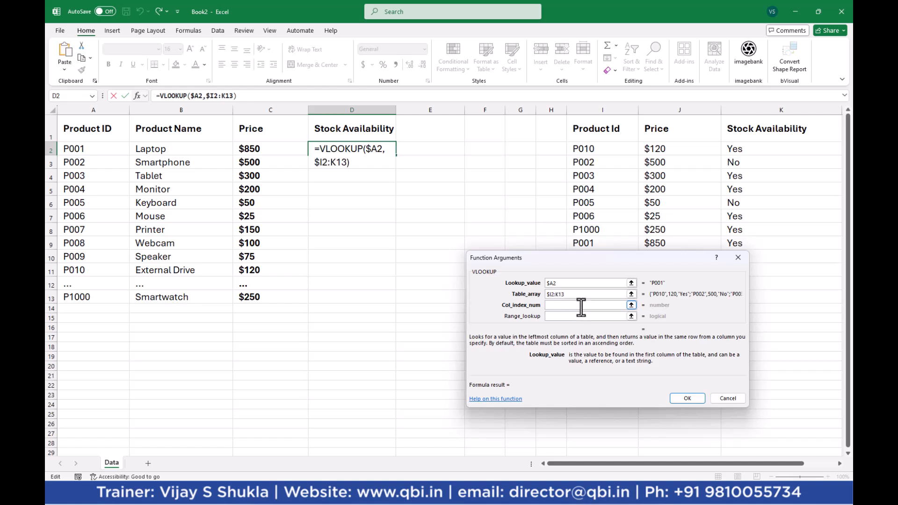
pyautogui.click(550, 294)
pyautogui.write('$I')
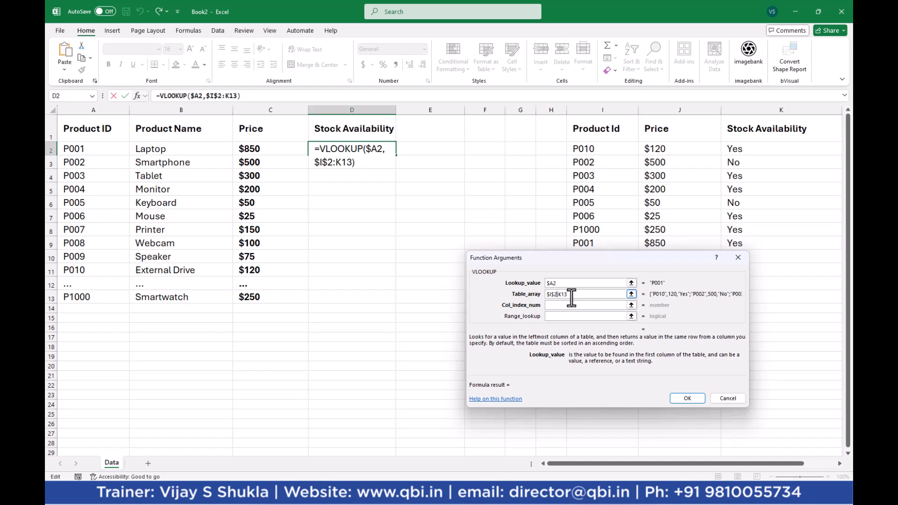
pyautogui.write('$')
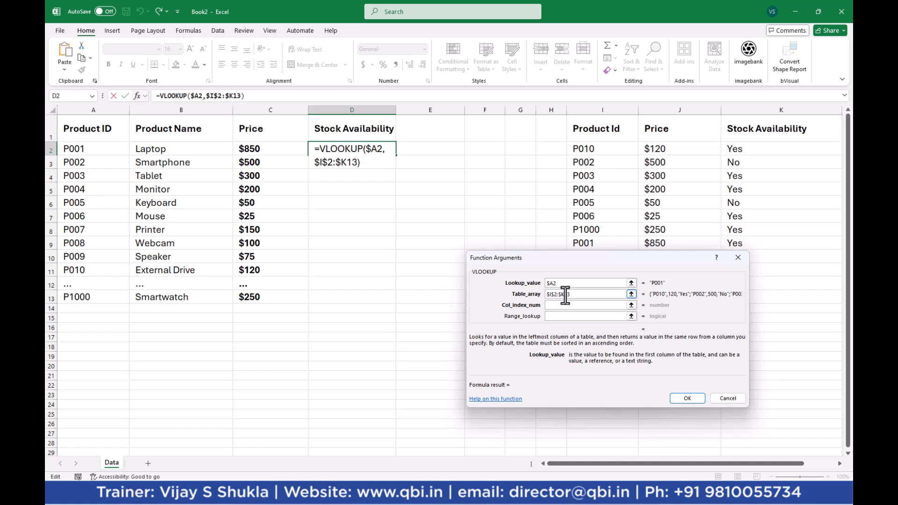
pyautogui.click(564, 294)
pyautogui.write('$')
# Complete the D2 VLOOKUP formula with column index 3 and False for an exact match
pyautogui.click(562, 306)
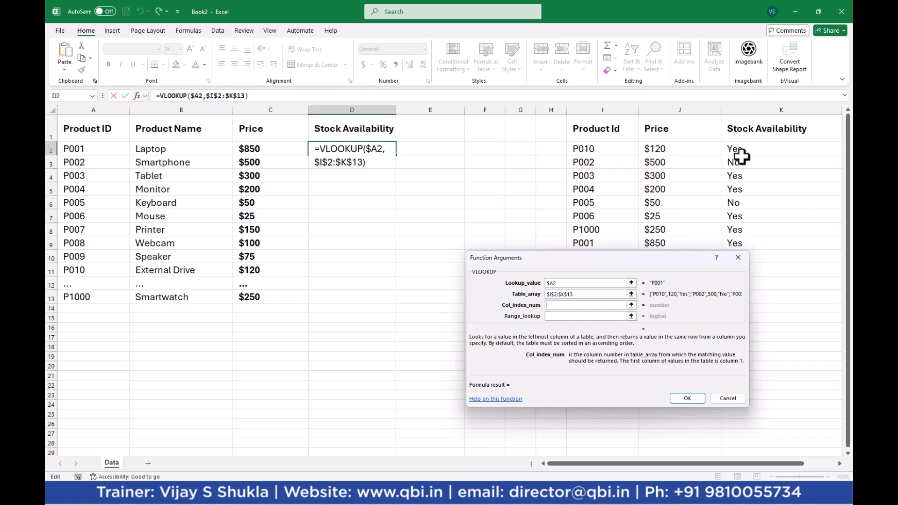
pyautogui.write('3')
pyautogui.press('Tab')
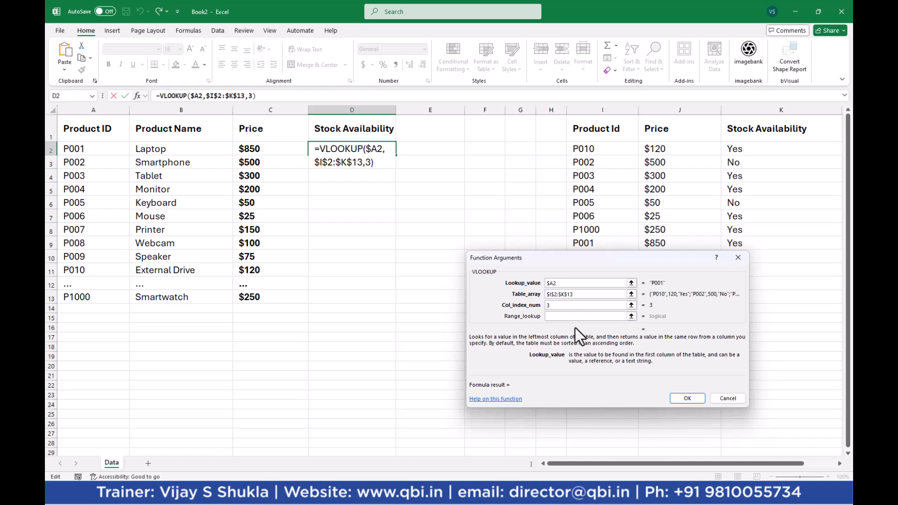
pyautogui.write('False')
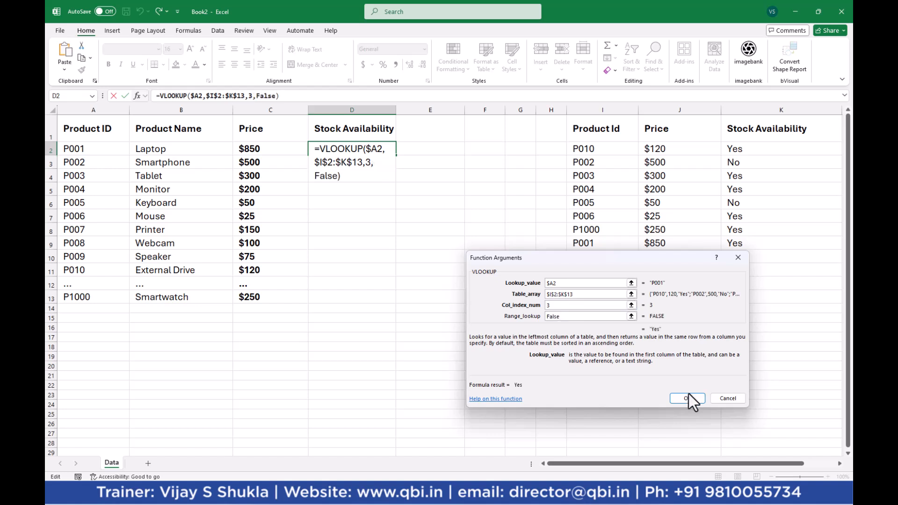
pyautogui.click(687, 399)
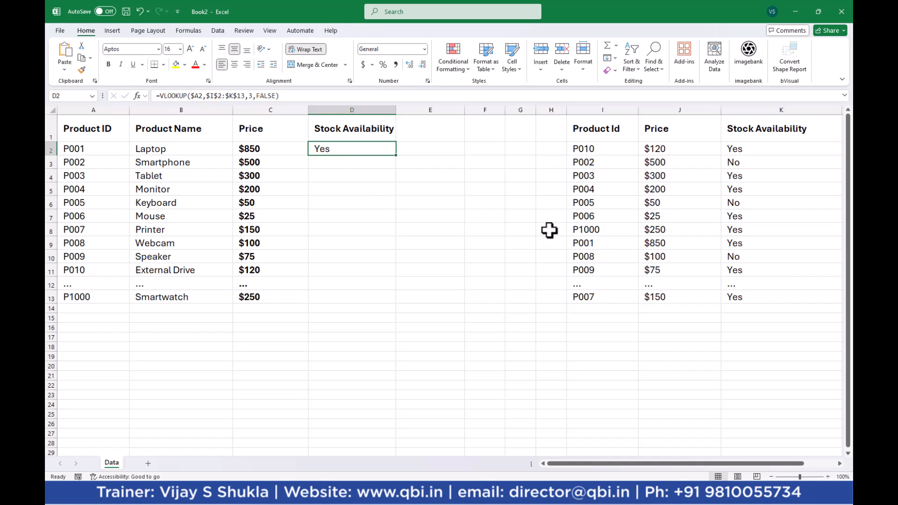
# Check product P001's row in the lookup table and fill the D2 VLOOKUP formula down through D13
pyautogui.click(422, 142)
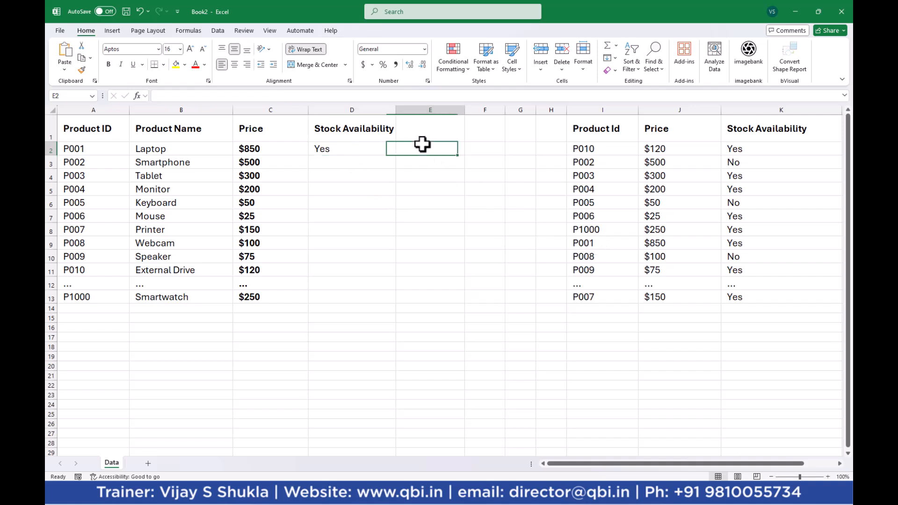
pyautogui.click(589, 243)
pyautogui.moveTo(589, 243); pyautogui.dragTo(742, 244)
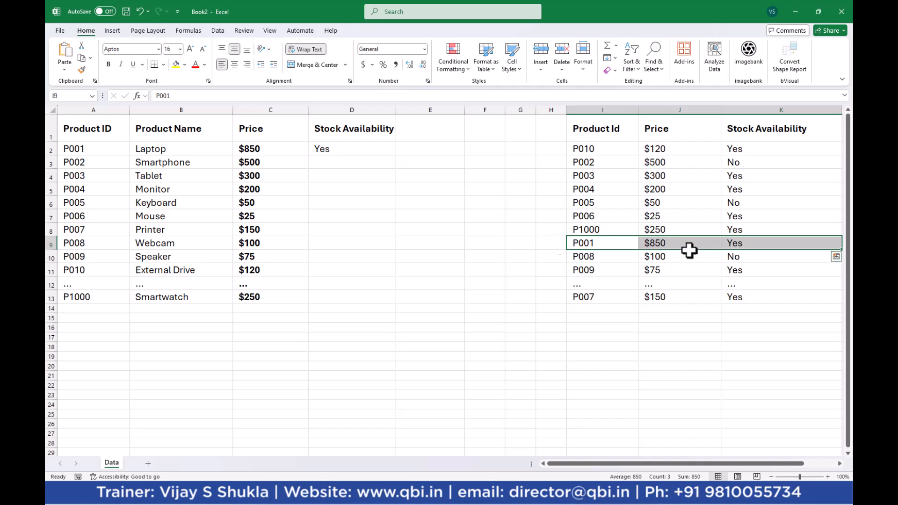
pyautogui.click(342, 149)
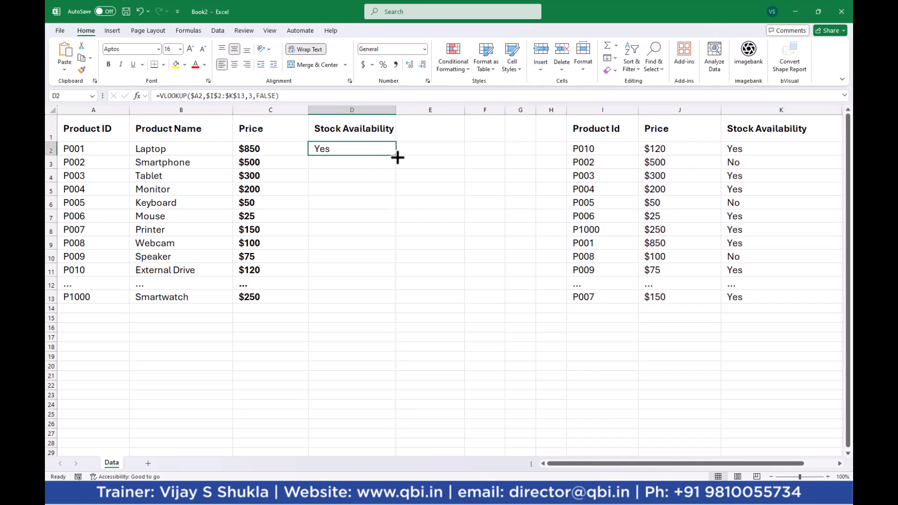
pyautogui.moveTo(398, 157); pyautogui.dragTo(391, 303)
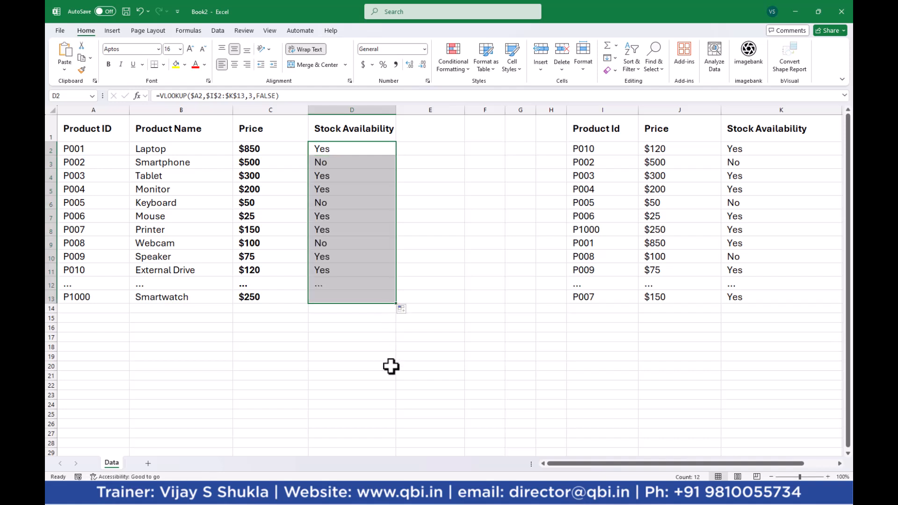